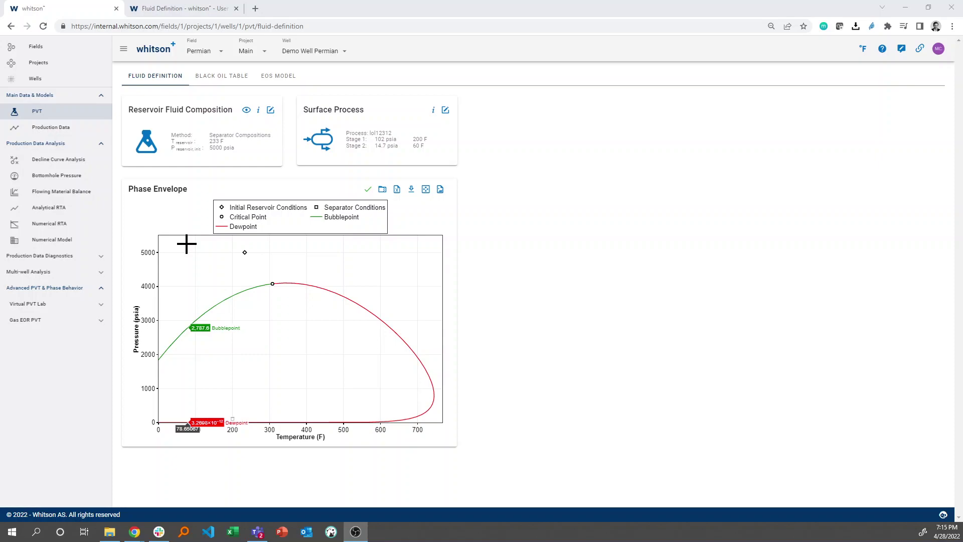
# Zoom into the upper-left part of the phase envelope, then reset to the full view.
pyautogui.moveTo(186, 244); pyautogui.dragTo(333, 340)
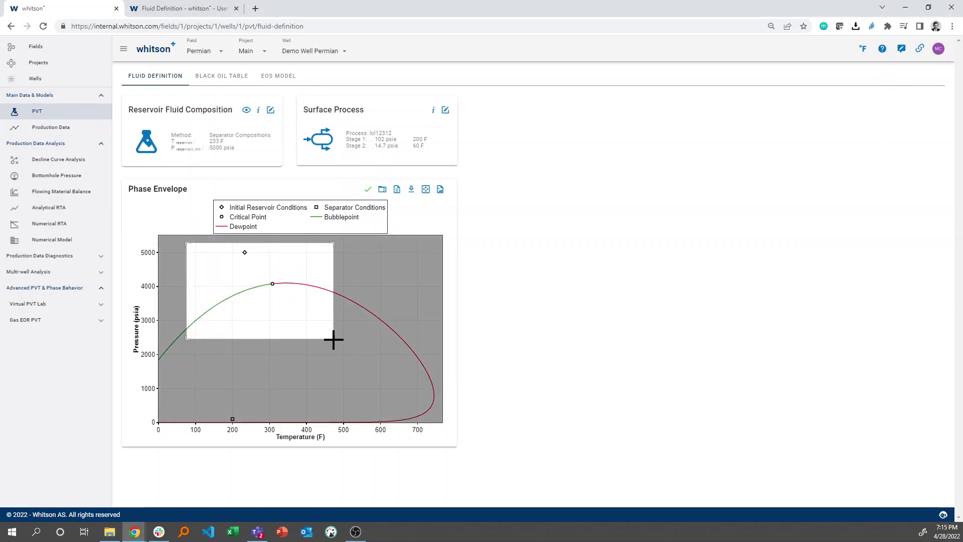
pyautogui.moveTo(334, 339); pyautogui.dragTo(334, 340)
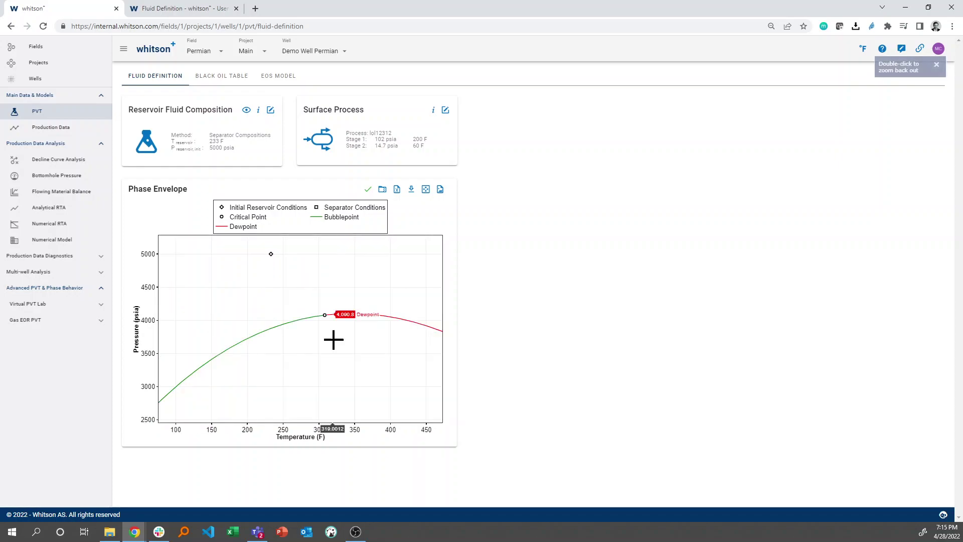
pyautogui.click(426, 190)
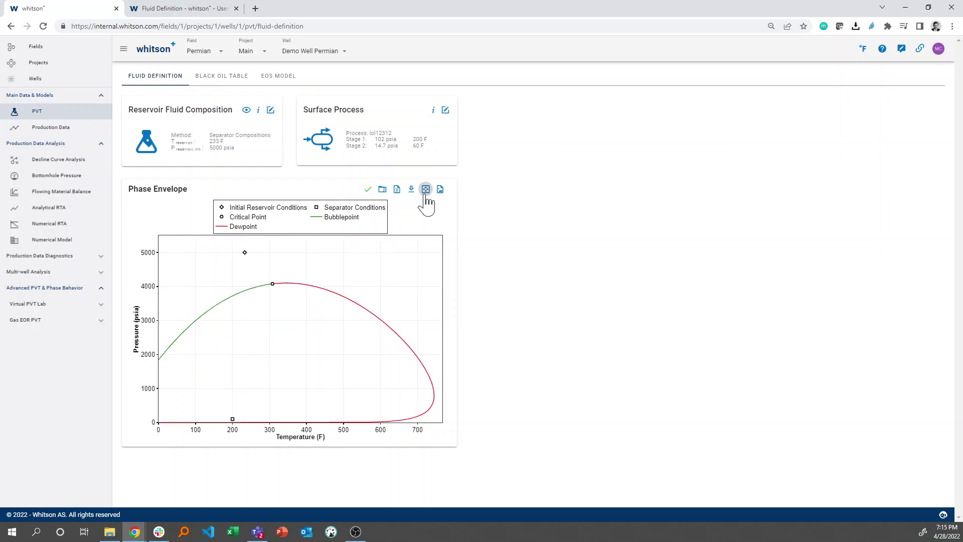
# Set the pressure axis maximum to 10000 psia, then back to 4000 psia.
pyautogui.click(154, 240)
pyautogui.write('10000')
pyautogui.press('Return')
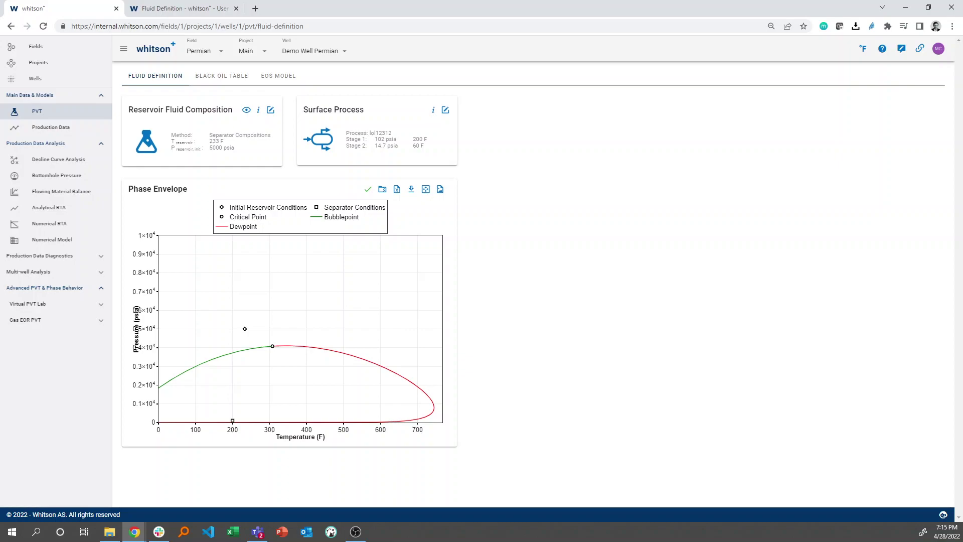
pyautogui.click(162, 239)
pyautogui.write('4000')
pyautogui.press('Return')
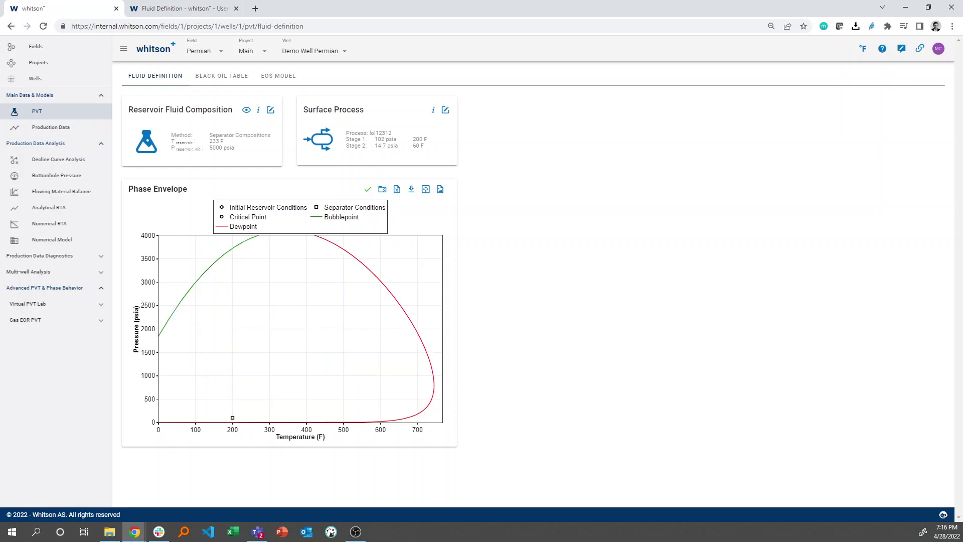
# Extend the temperature axis upper limit to 1000 °F.
pyautogui.click(436, 428)
pyautogui.write('1000')
pyautogui.press('Return')
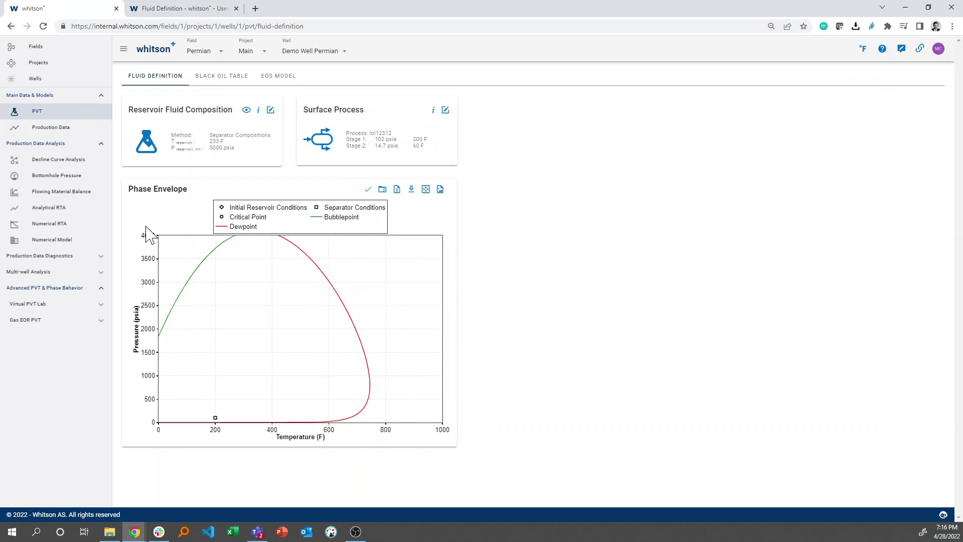
# Autoscale the pressure axis, then stretch it to about 6300 psia and beyond.
pyautogui.doubleClick(156, 238)
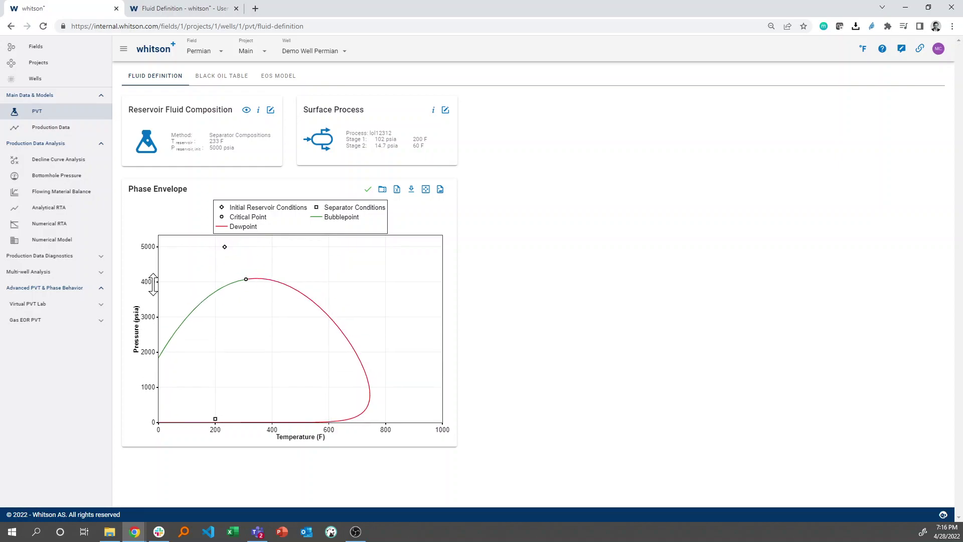
pyautogui.moveTo(156, 246); pyautogui.dragTo(155, 284)
pyautogui.moveTo(156, 238); pyautogui.dragTo(151, 206)
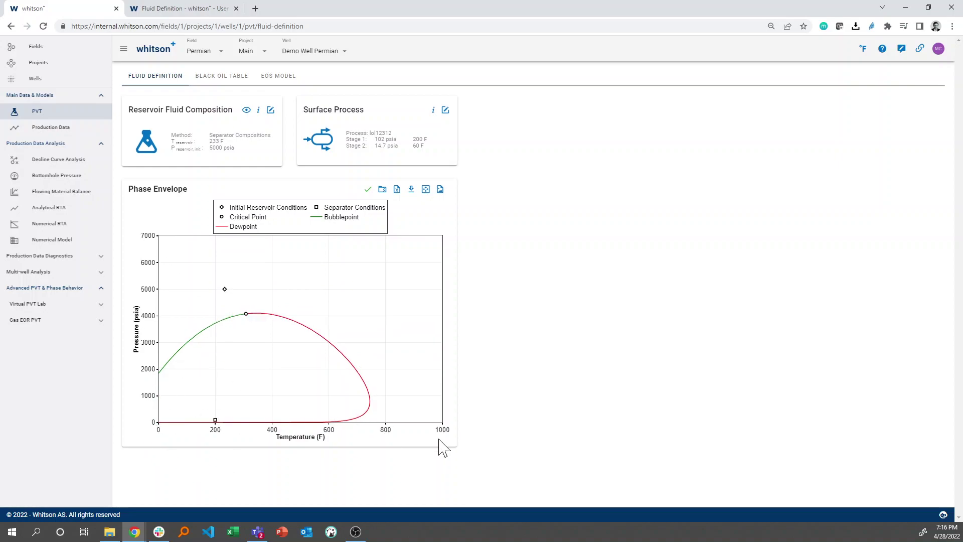
# Rescale and pan the temperature and pressure ranges so the whole envelope fits.
pyautogui.moveTo(441, 426); pyautogui.dragTo(469, 427)
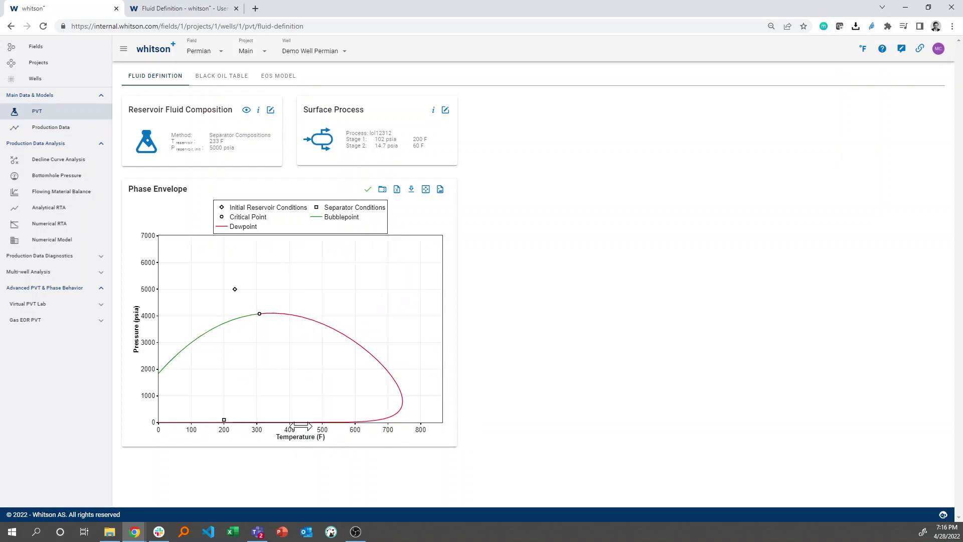
pyautogui.moveTo(268, 430); pyautogui.dragTo(306, 432)
pyautogui.moveTo(153, 332)
pyautogui.mouseDown()
pyautogui.moveTo(151, 288)
pyautogui.moveTo(151, 320)
pyautogui.mouseUp()
pyautogui.moveTo(444, 235); pyautogui.dragTo(460, 215)
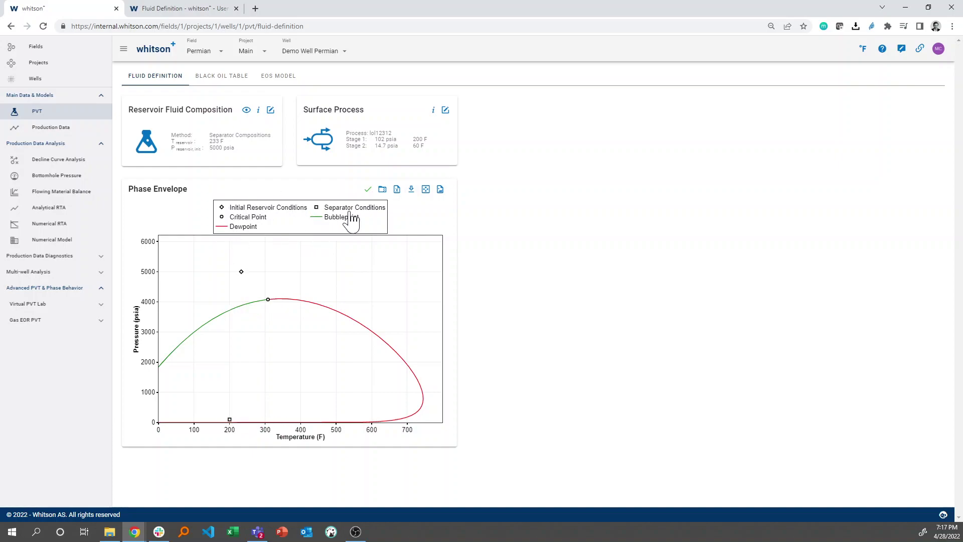
# Isolate and restore Bubblepoint, then hide Bubblepoint, Separator, Initial Reservoir and Critical Point.
pyautogui.doubleClick(327, 221)
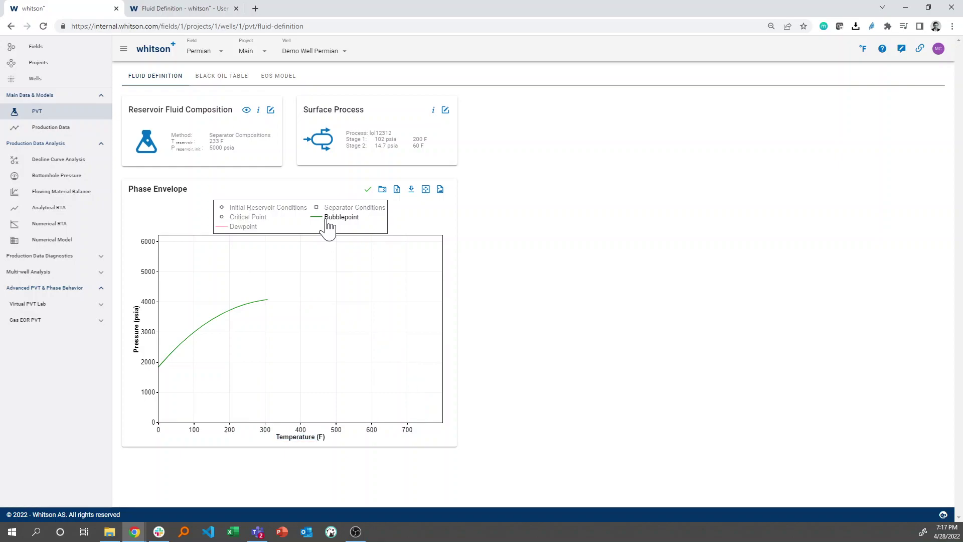
pyautogui.doubleClick(327, 222)
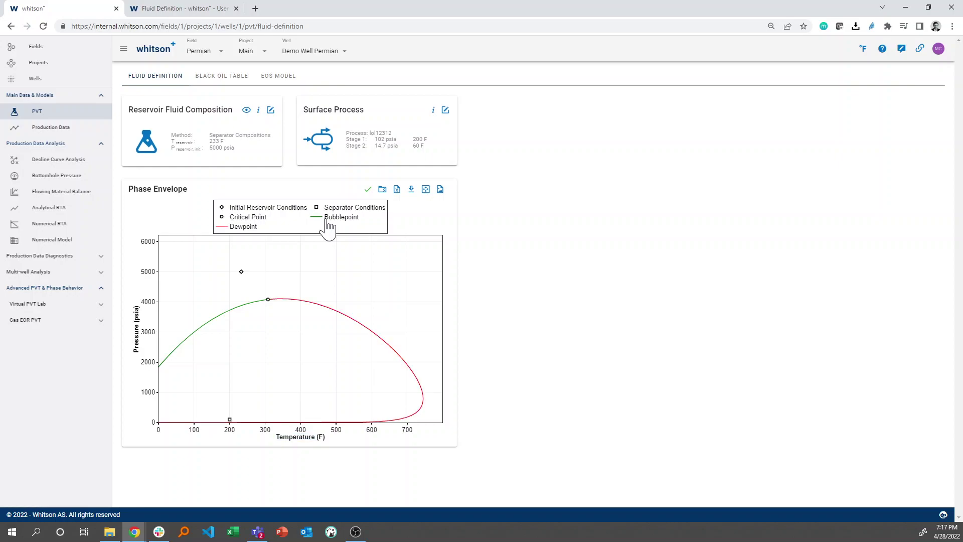
pyautogui.click(327, 221)
pyautogui.click(325, 209)
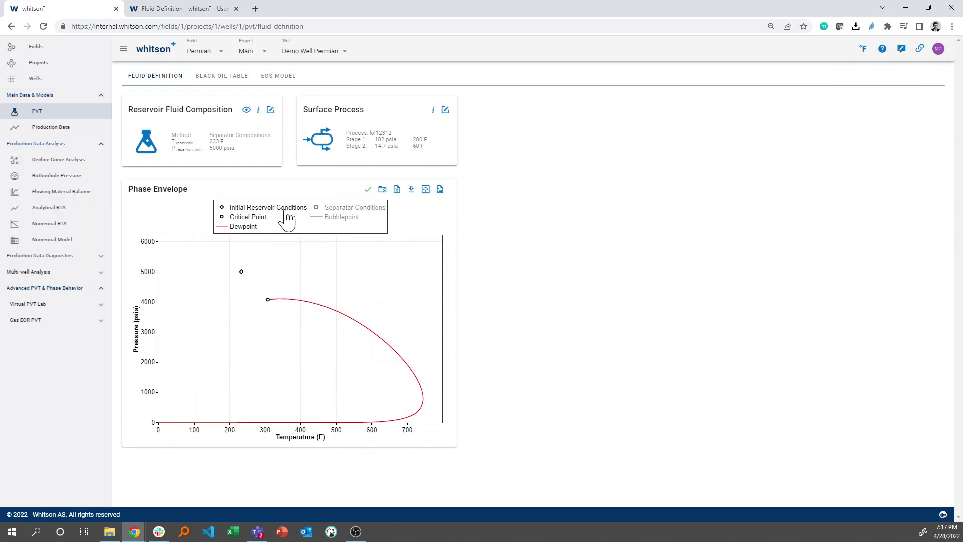
pyautogui.click(286, 208)
pyautogui.click(265, 221)
# Hide the Dewpoint curve and restore Initial Reservoir, Separator and Bubblepoint.
pyautogui.click(258, 227)
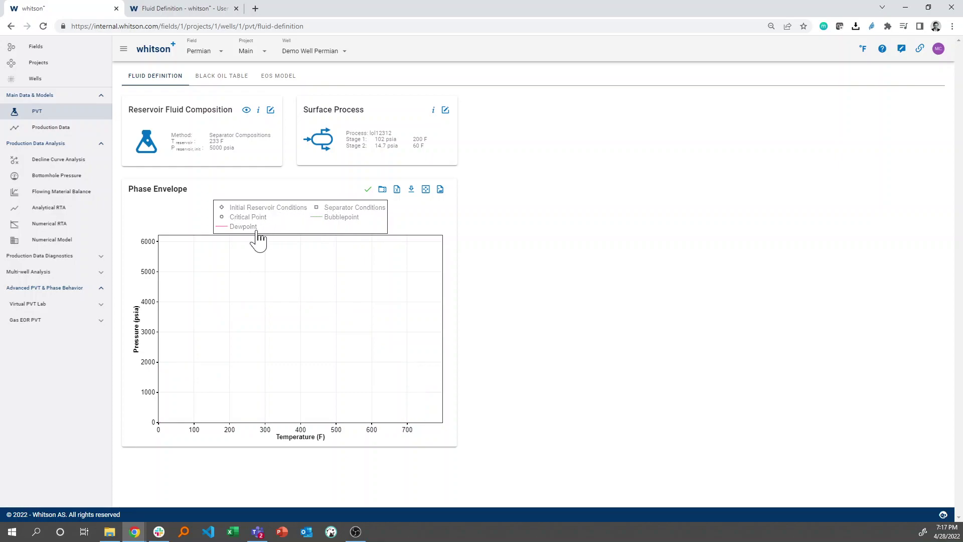
pyautogui.click(257, 227)
pyautogui.click(255, 227)
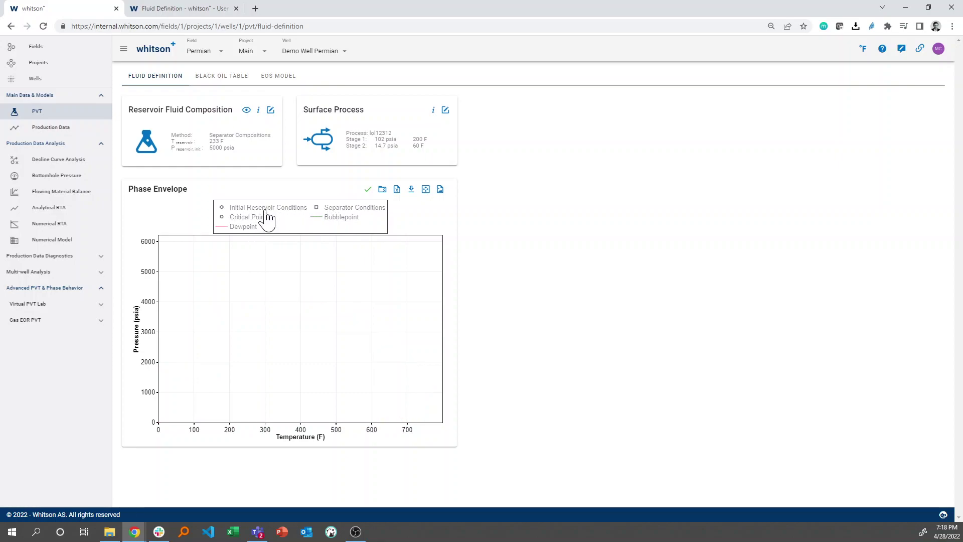
pyautogui.click(266, 209)
pyautogui.click(333, 210)
pyautogui.click(335, 221)
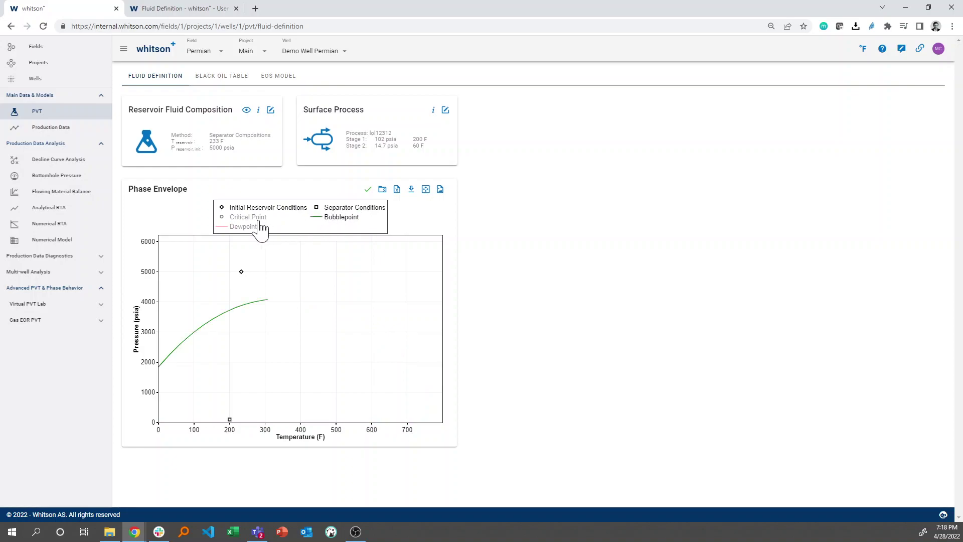